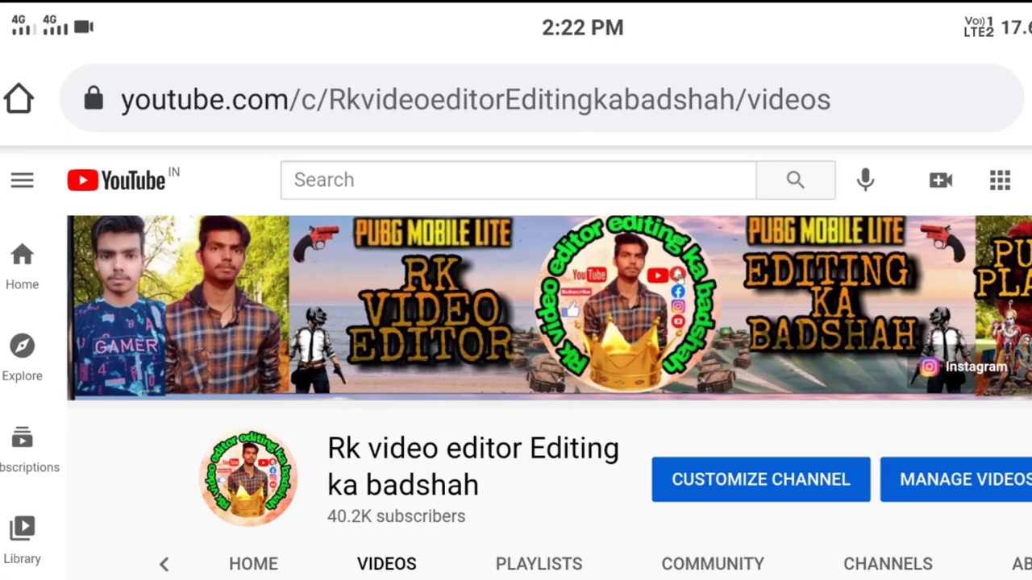
Scroll the channel's Videos grid down to the older racing game and Paytm cash uploads.
scroll(985, 437, down, 2)
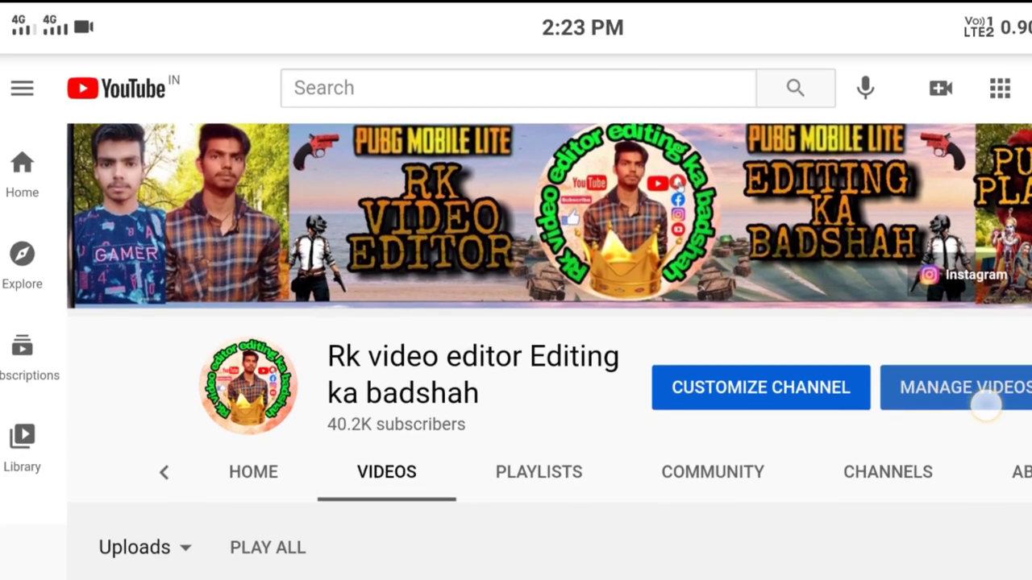
scroll(1017, 475, down, 5)
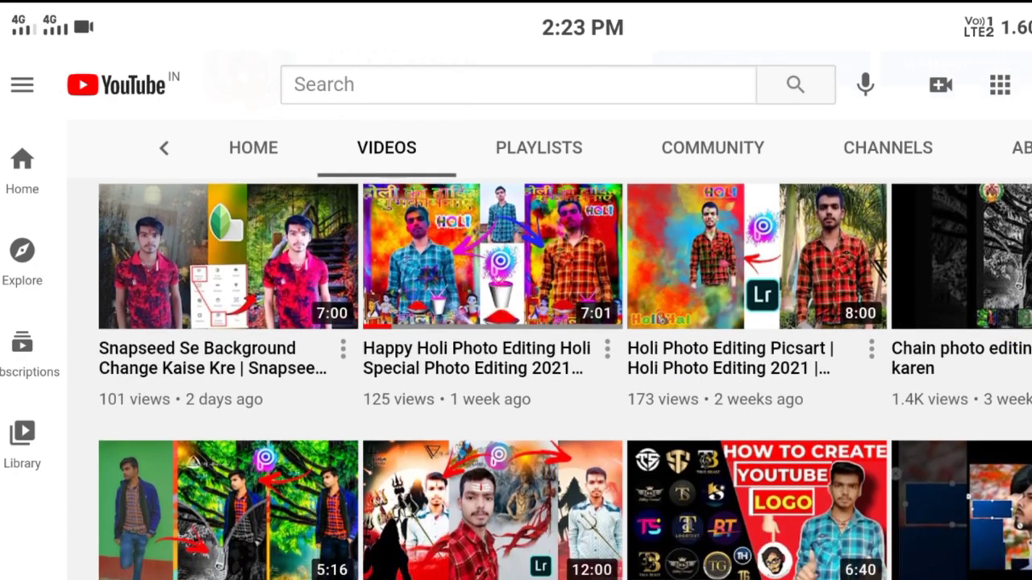
scroll(1018, 391, down, 1)
scroll(1017, 391, down, 1)
scroll(1017, 391, down, 1)
scroll(1017, 391, down, 1)
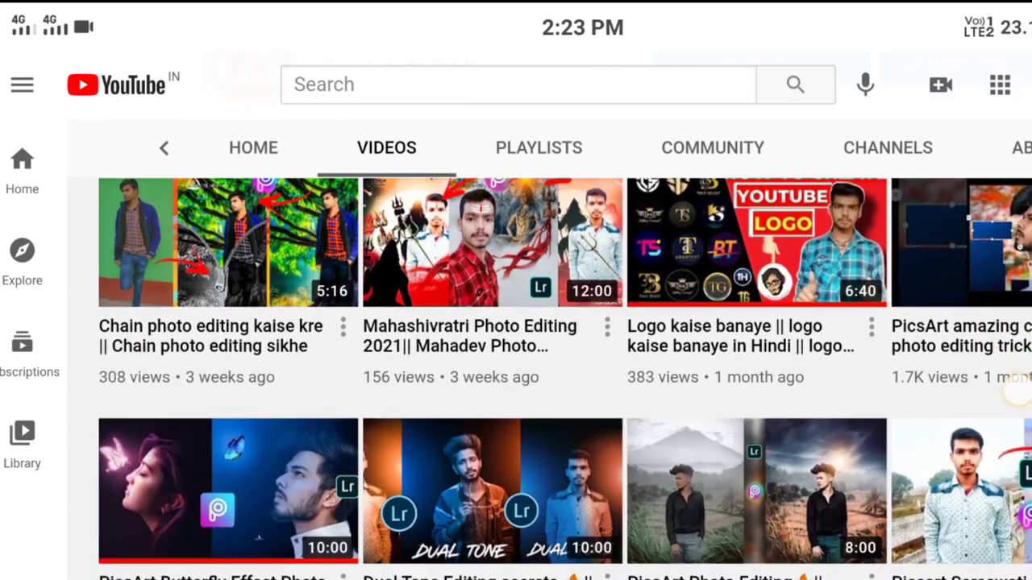
scroll(1011, 278, down, 1)
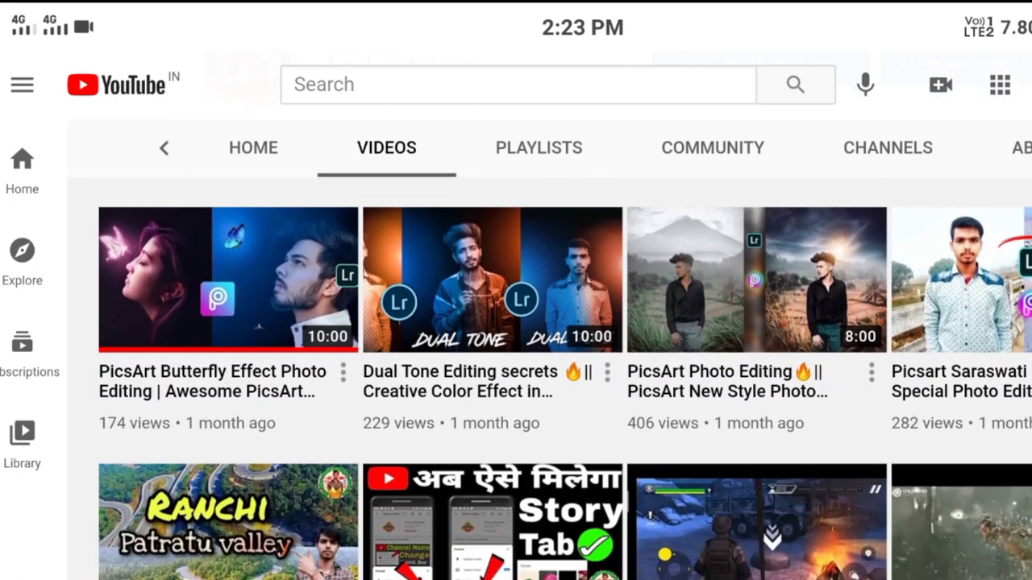
scroll(1011, 277, down, 3)
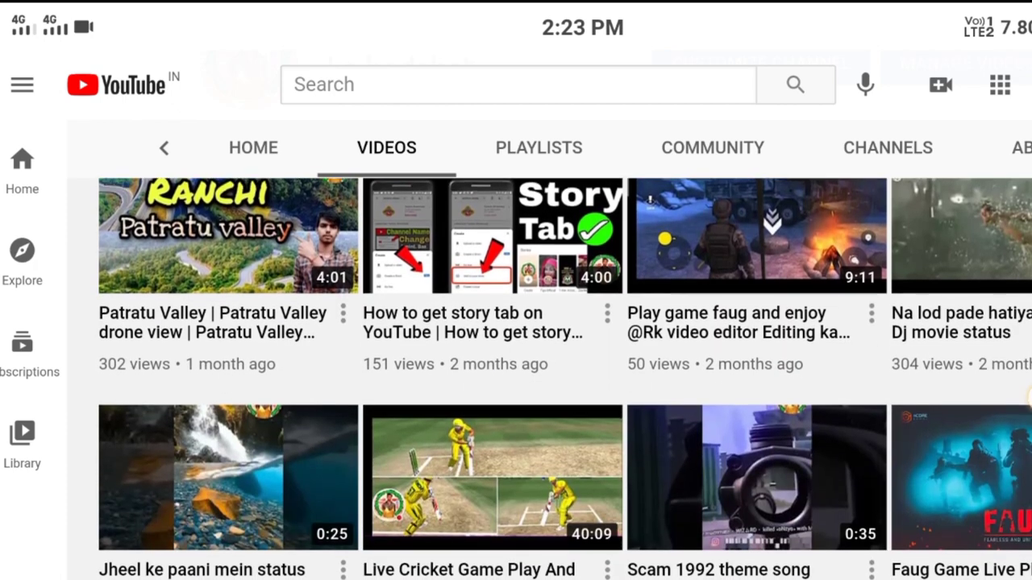
scroll(516, 370, down, 1)
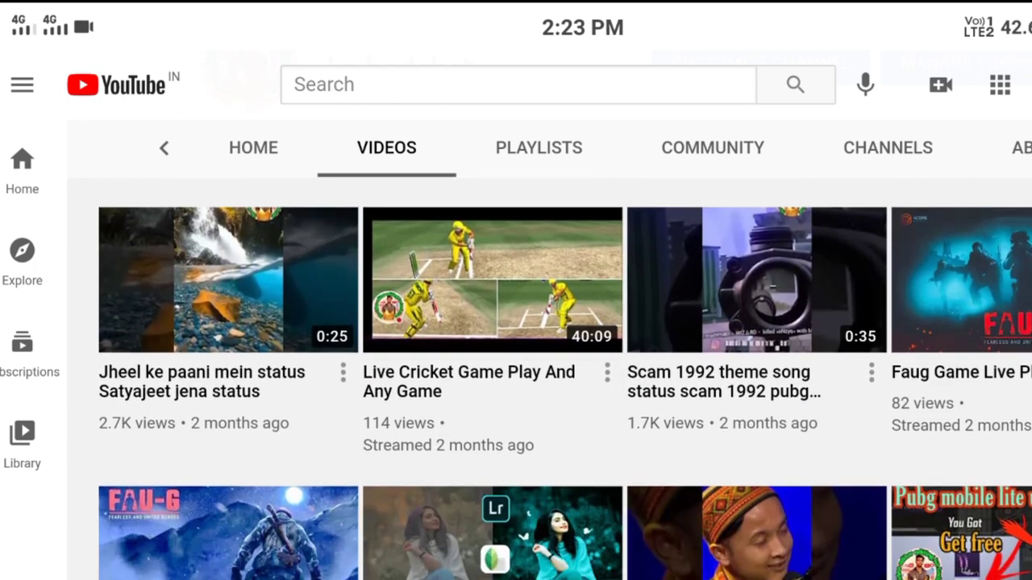
scroll(515, 370, down, 1)
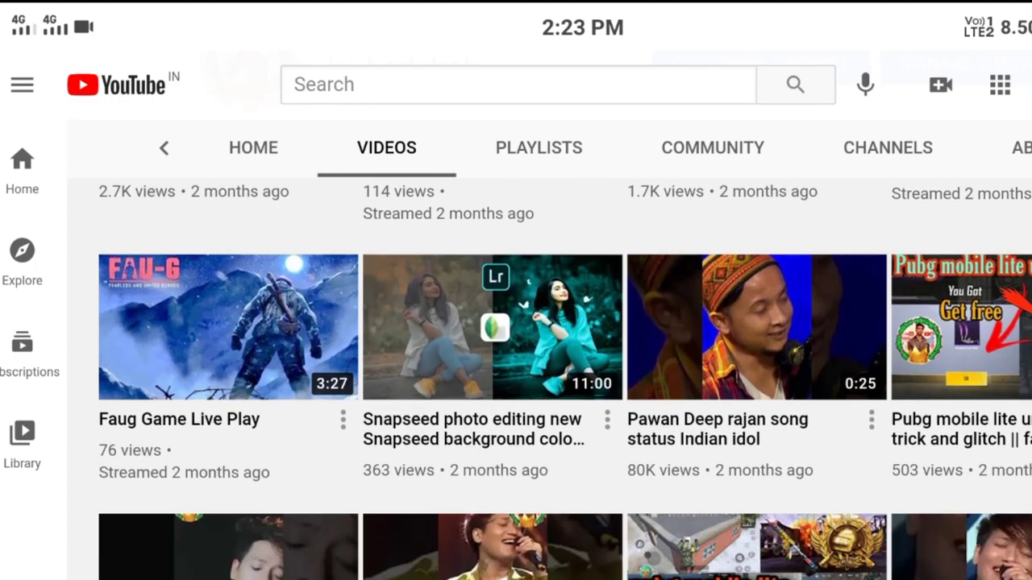
scroll(960, 290, down, 1)
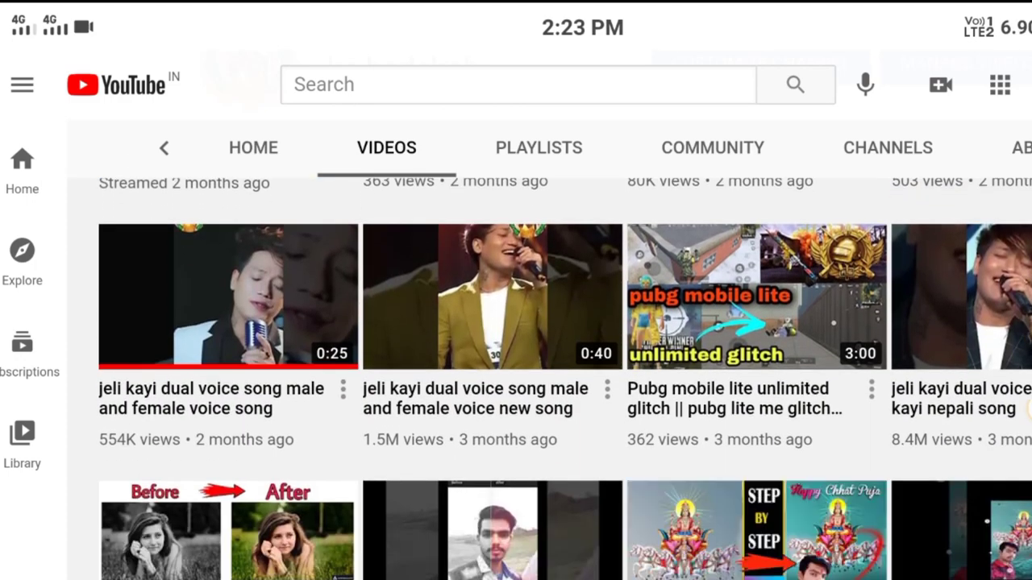
scroll(1022, 409, down, 1)
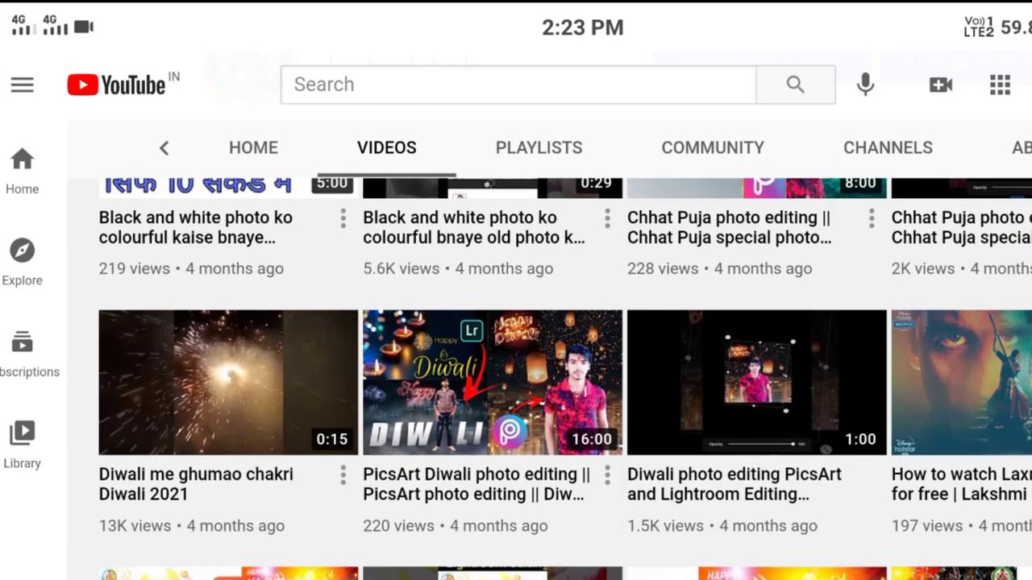
scroll(515, 371, down, 4)
scroll(515, 371, down, 4)
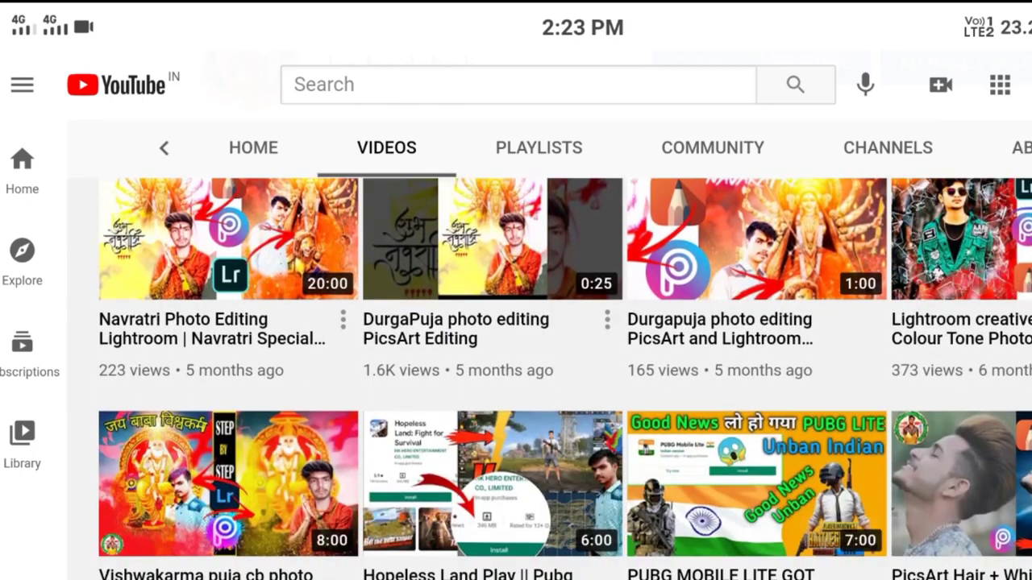
scroll(516, 371, down, 4)
scroll(515, 371, down, 3)
scroll(516, 371, down, 5)
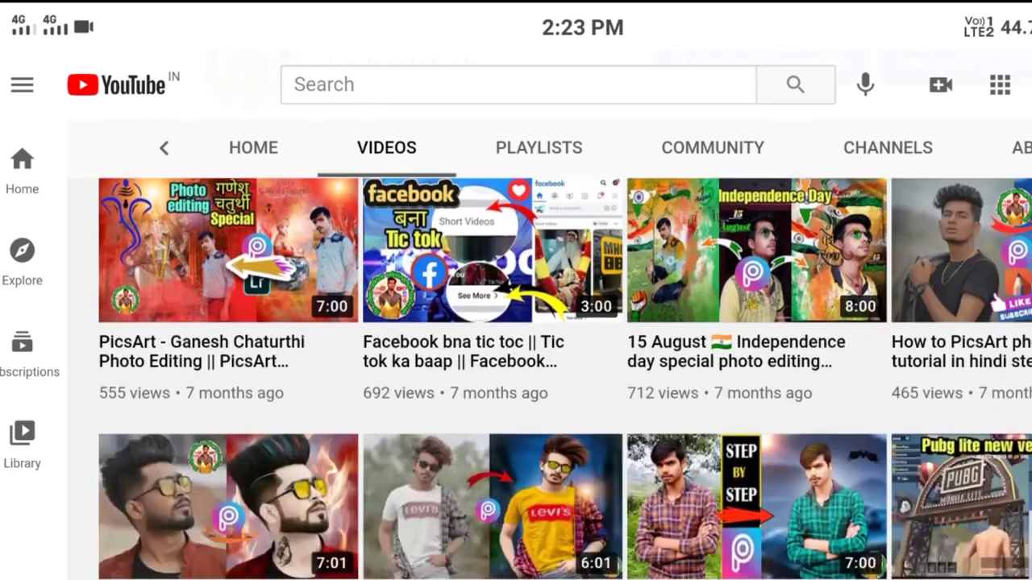
scroll(516, 371, down, 2)
scroll(516, 371, down, 4)
scroll(516, 371, down, 4)
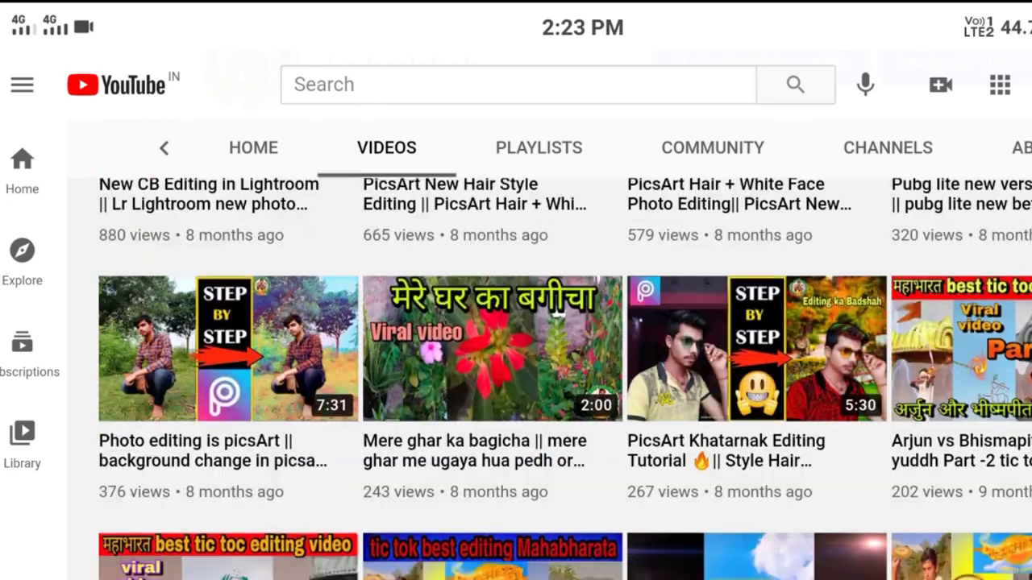
scroll(515, 371, down, 2)
scroll(516, 371, down, 4)
scroll(516, 371, down, 4)
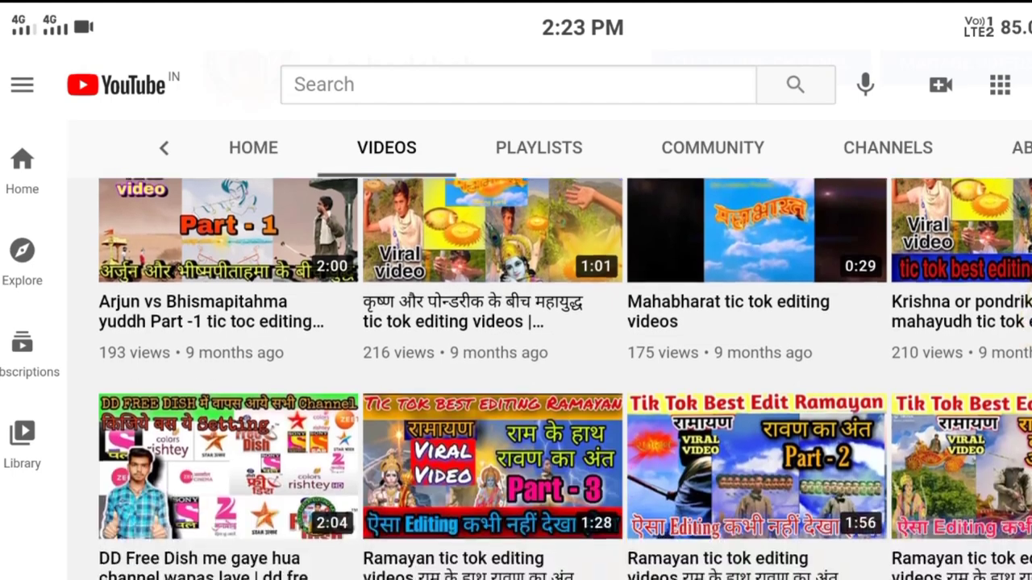
scroll(515, 371, down, 2)
scroll(515, 370, down, 2)
scroll(516, 371, down, 2)
scroll(516, 371, down, 3)
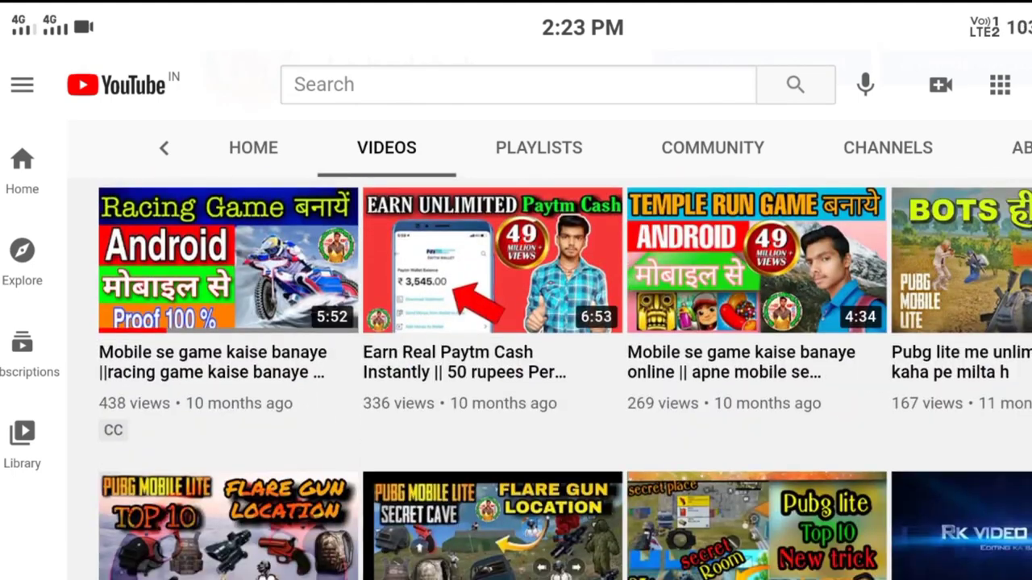
scroll(516, 371, down, 2)
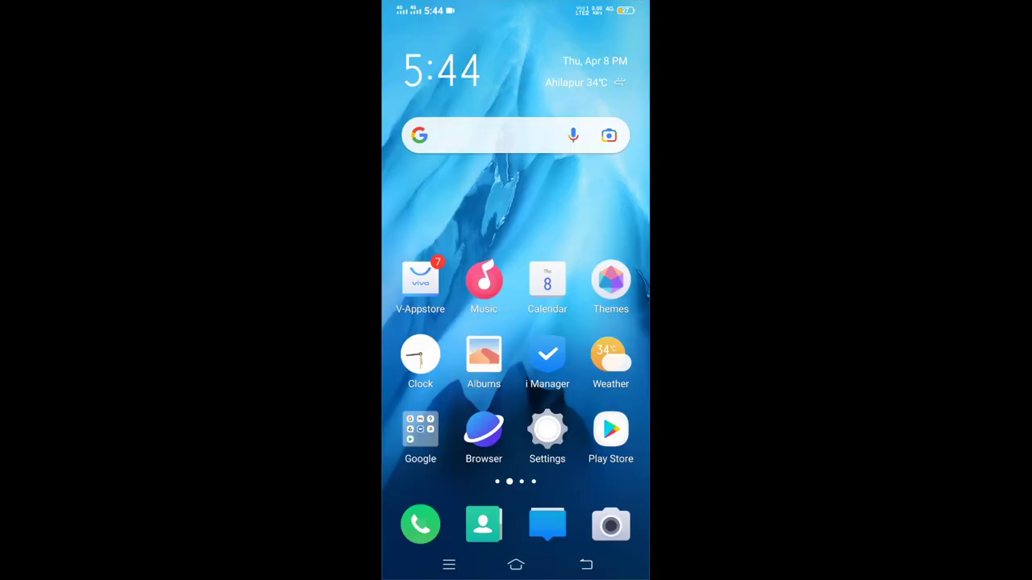
Launch YouTube and search for 'chain photo editing kaise kre'.
drag(596, 242, 435, 242)
click(610, 352)
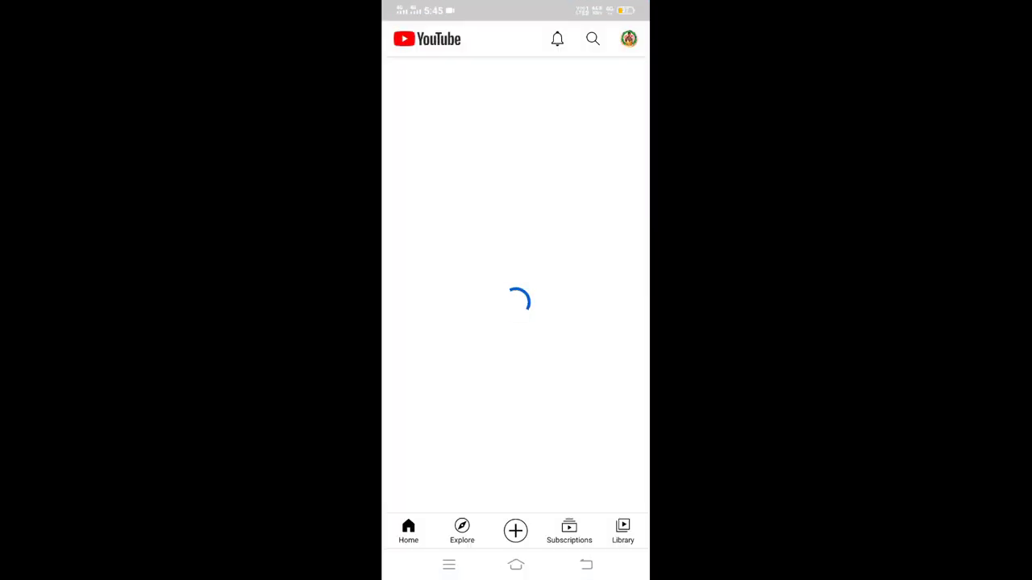
click(592, 37)
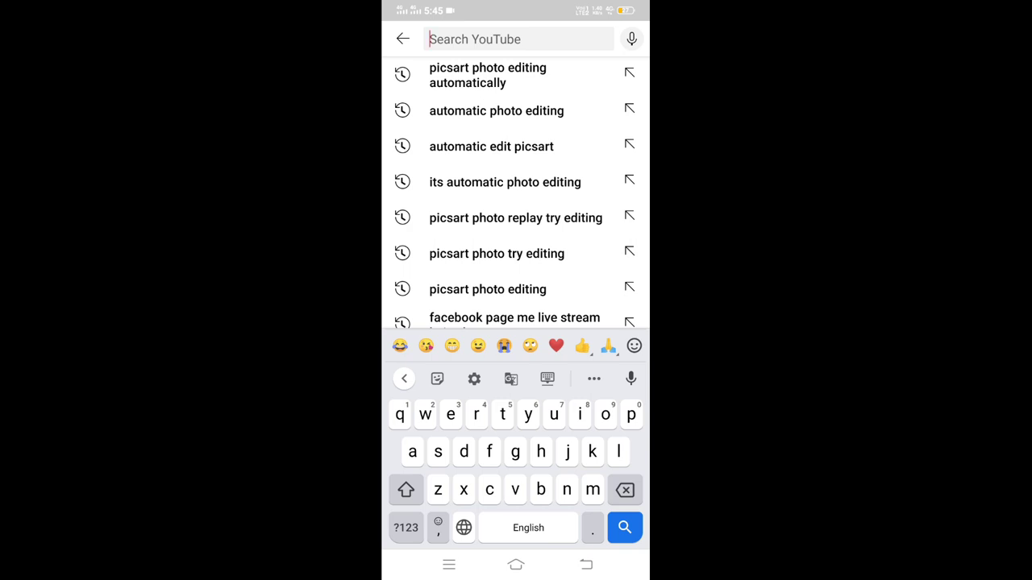
text(chai)
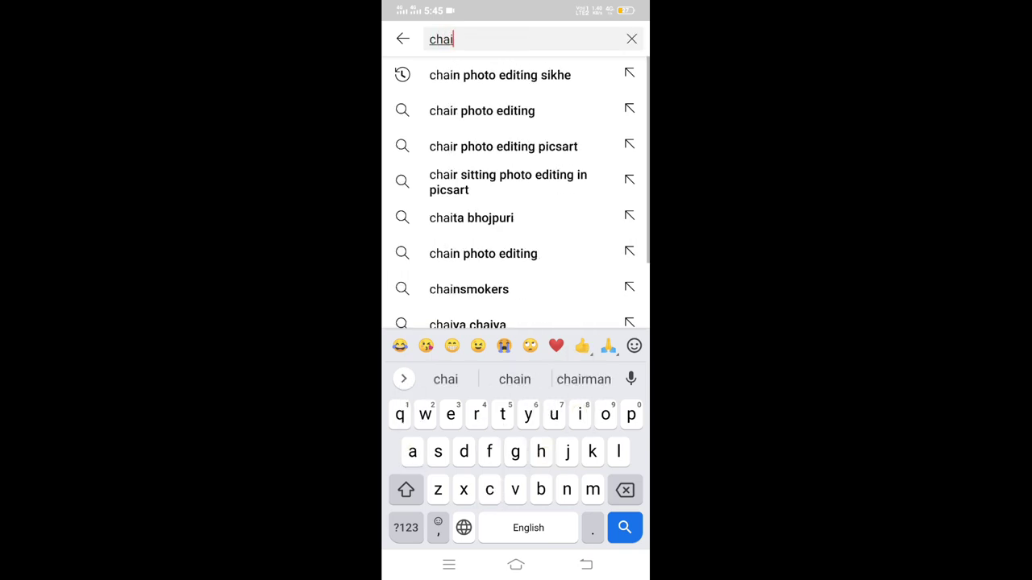
text(n photo editing)
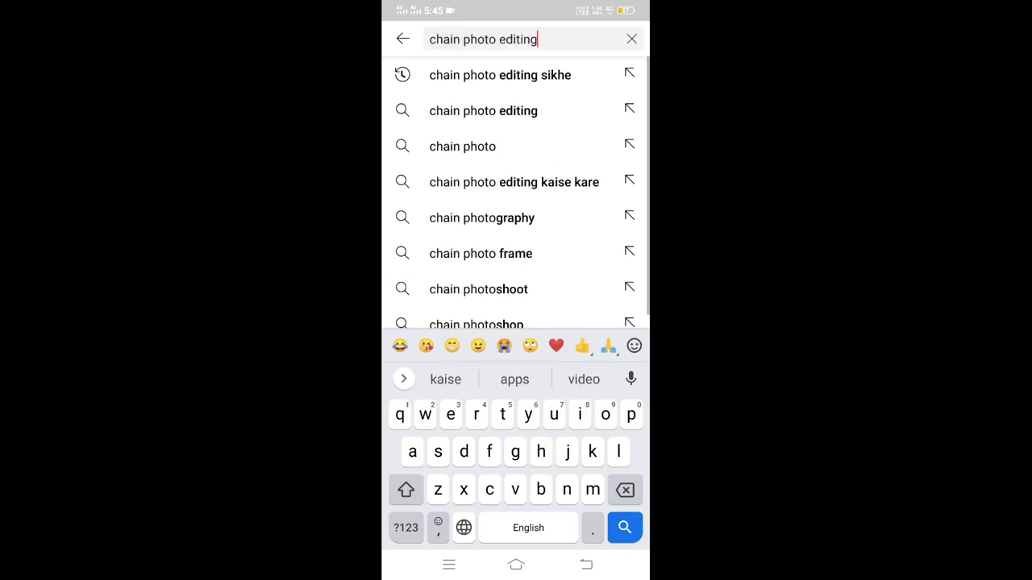
text( kaise kre)
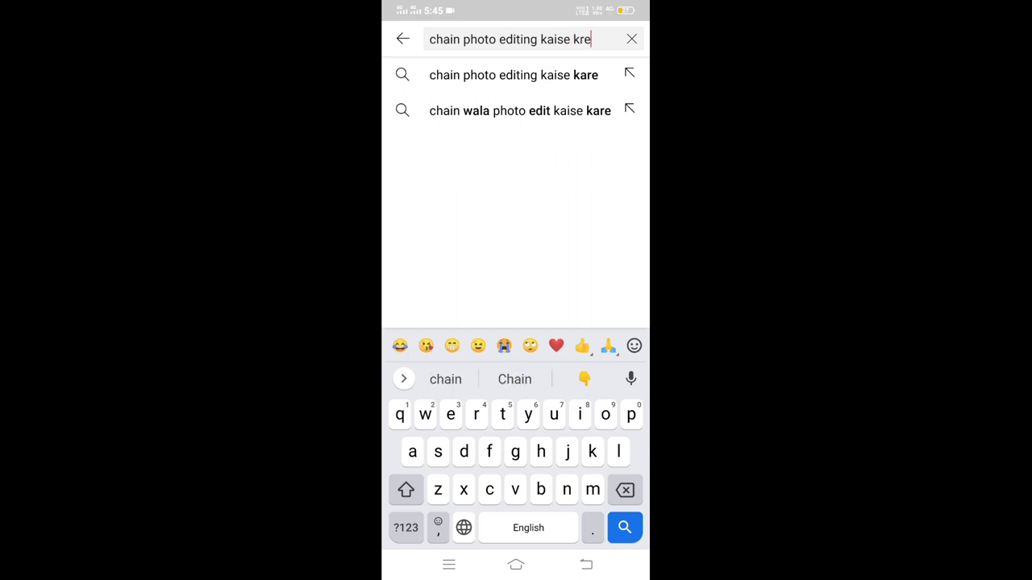
key(Return)
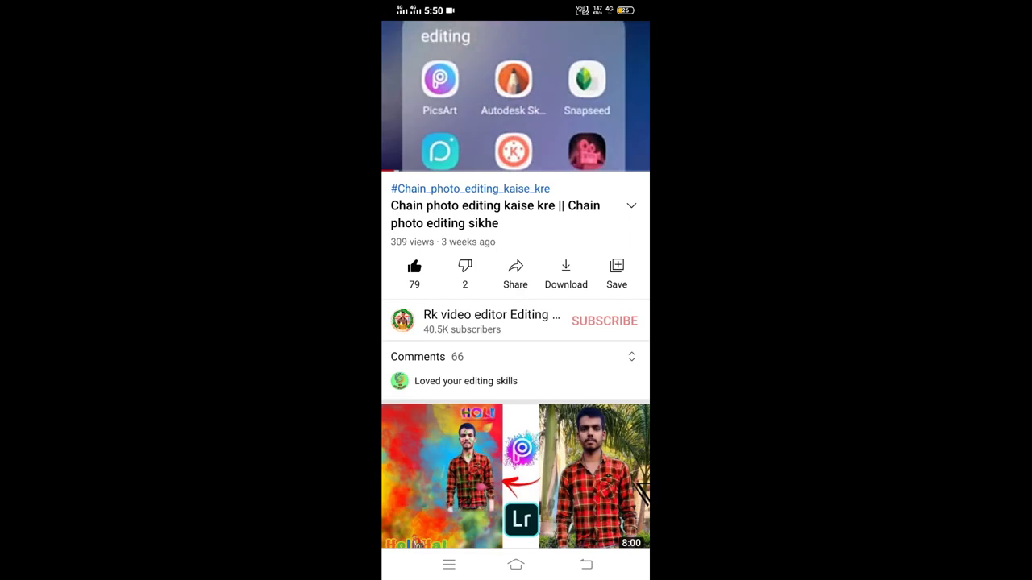
Expand the video description and open its Play Store link for the editing app in Chrome.
click(629, 202)
scroll(515, 379, down, 10)
scroll(510, 379, up, 6)
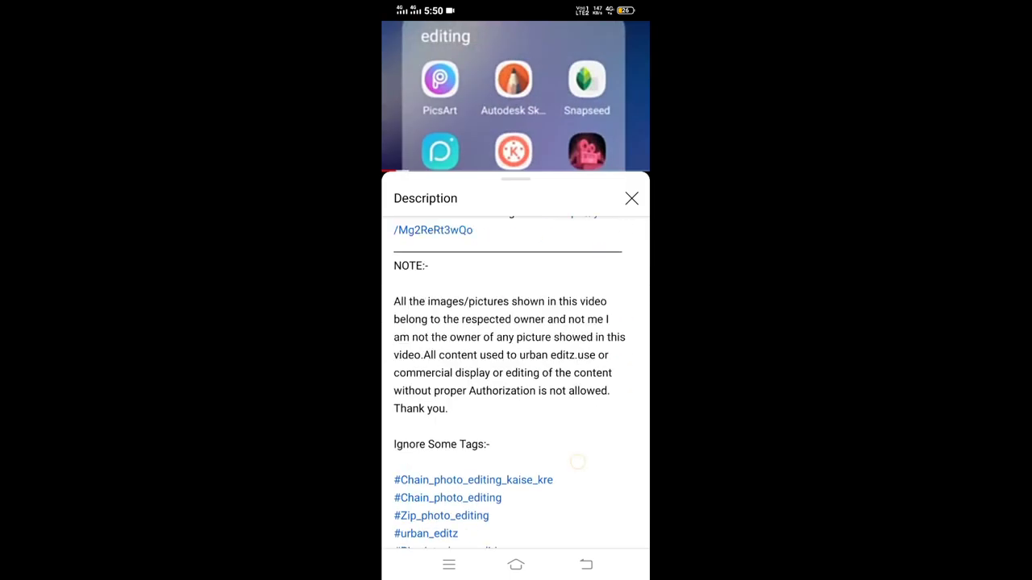
click(494, 375)
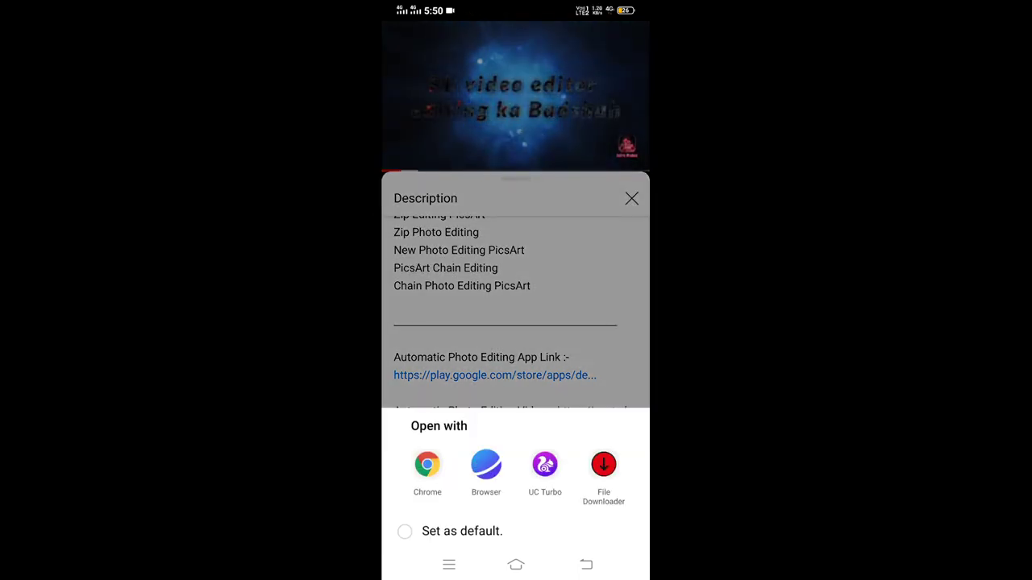
click(427, 464)
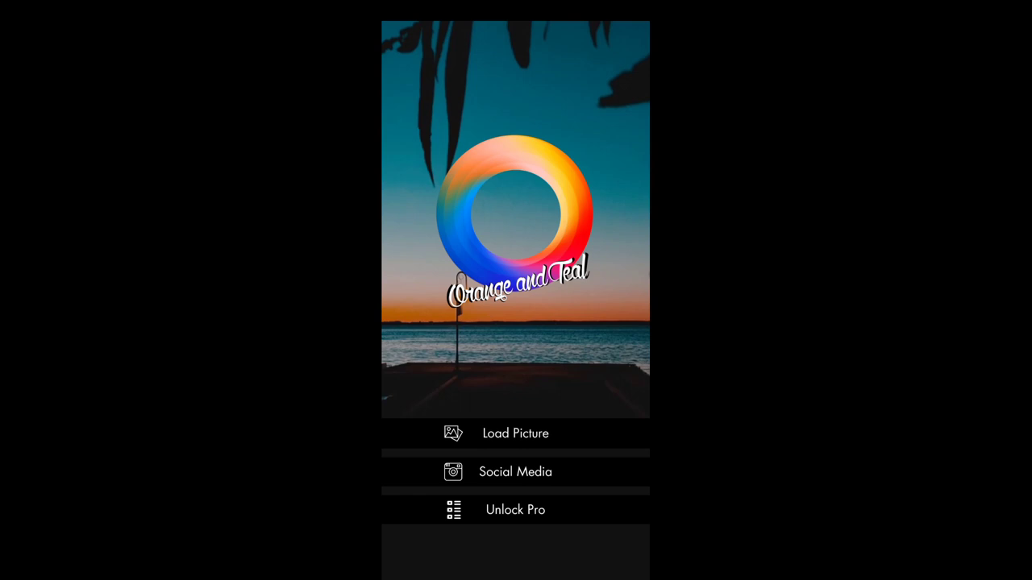
Choose Load Picture from the phone's gallery and scroll through the albums.
click(511, 431)
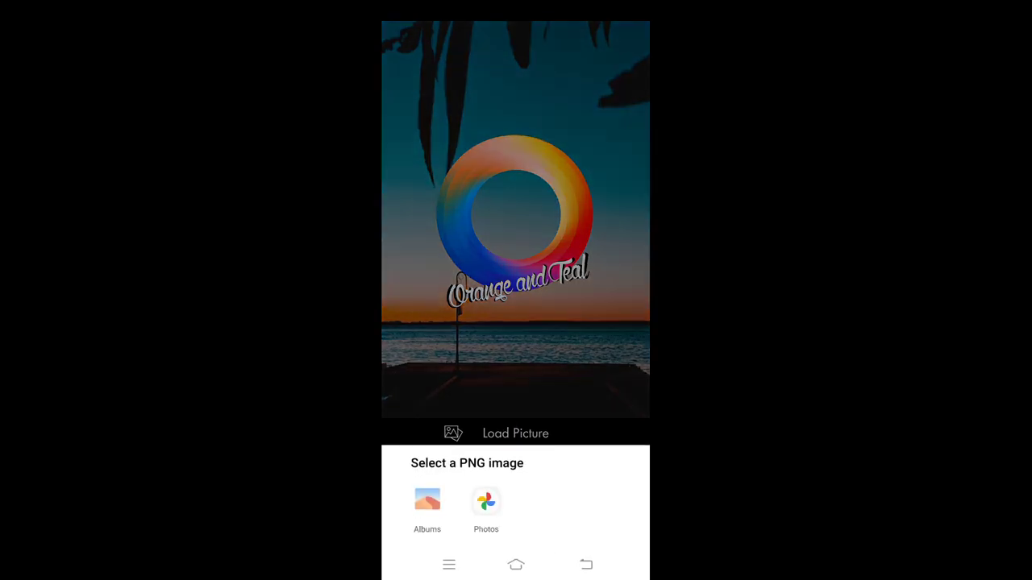
click(427, 503)
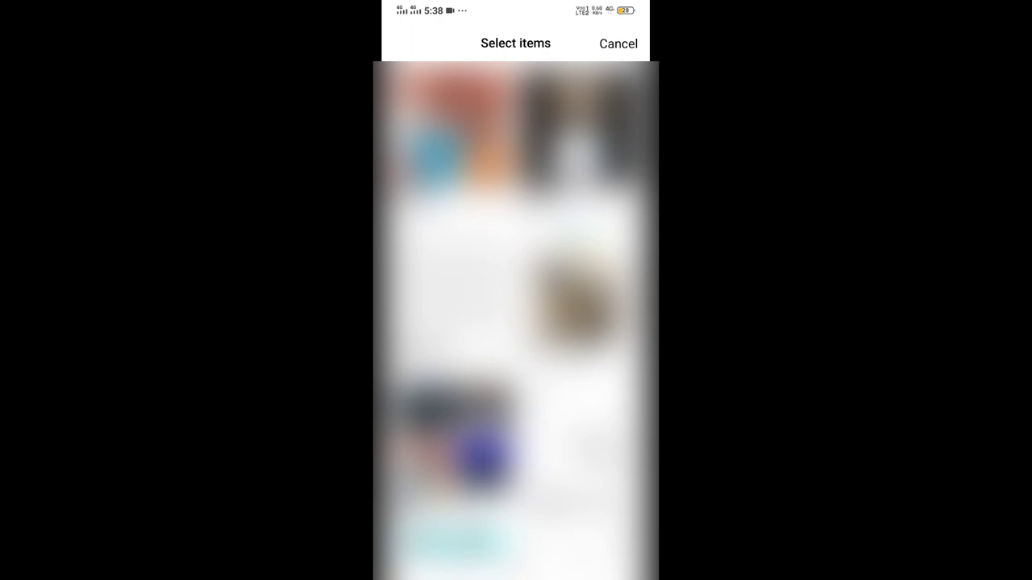
scroll(516, 323, down, 5)
scroll(516, 322, down, 2)
scroll(516, 323, down, 3)
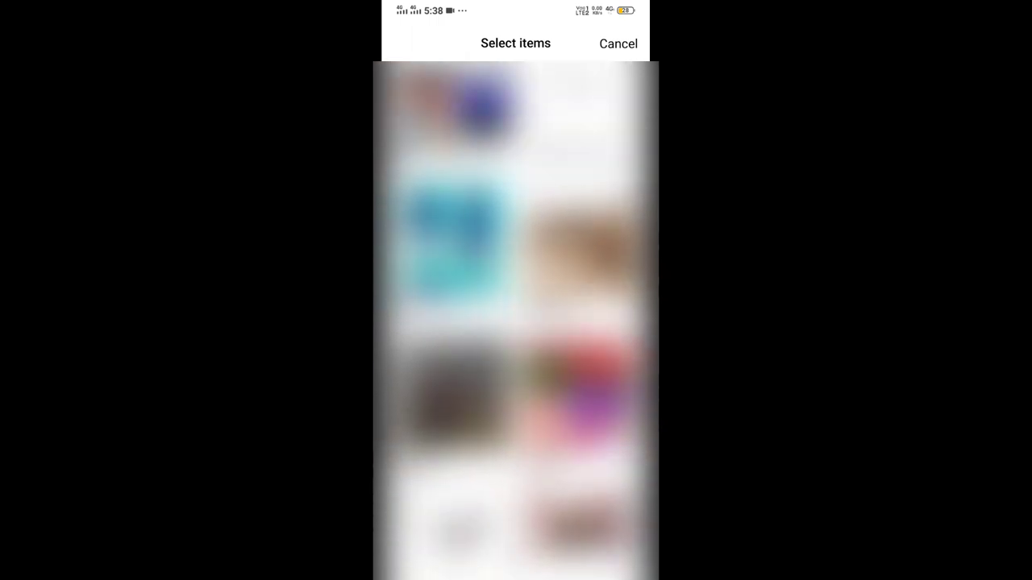
scroll(516, 323, down, 2)
scroll(516, 322, down, 3)
scroll(516, 323, down, 2)
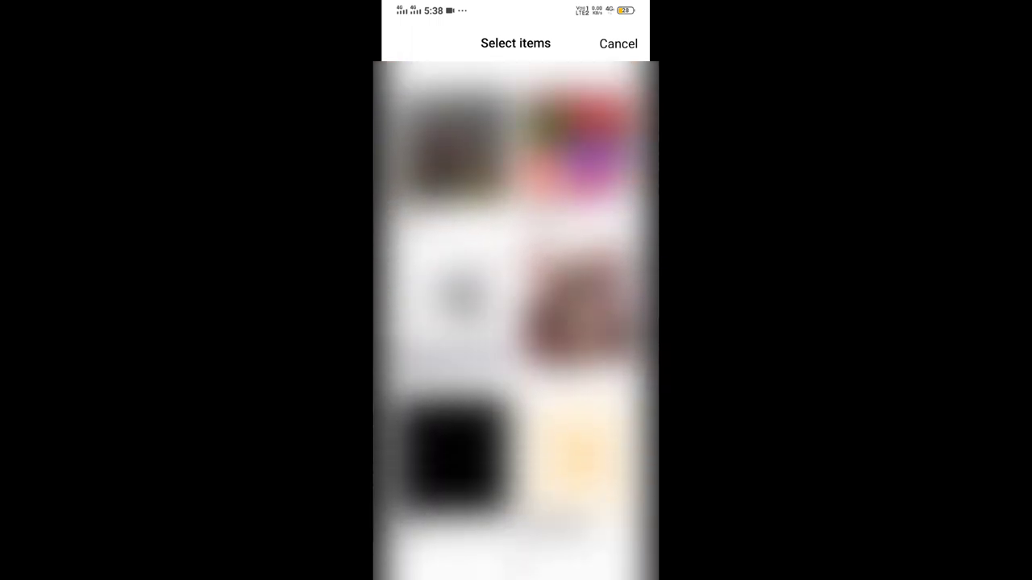
Open a photo album and scroll down to the man-on-forest-stairs portrait.
click(575, 455)
scroll(516, 323, down, 2)
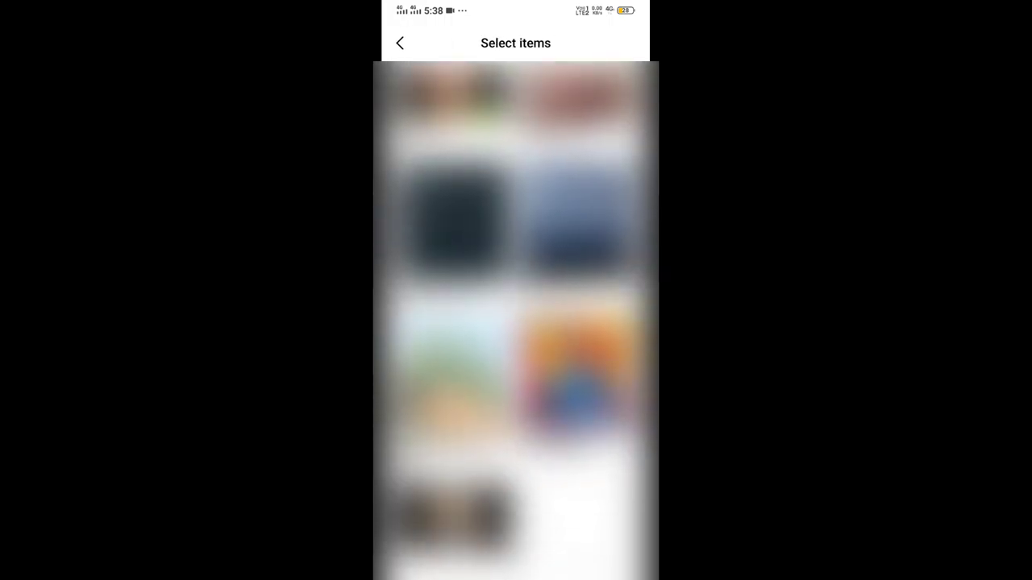
scroll(516, 323, down, 2)
scroll(515, 322, down, 1)
scroll(515, 322, down, 1)
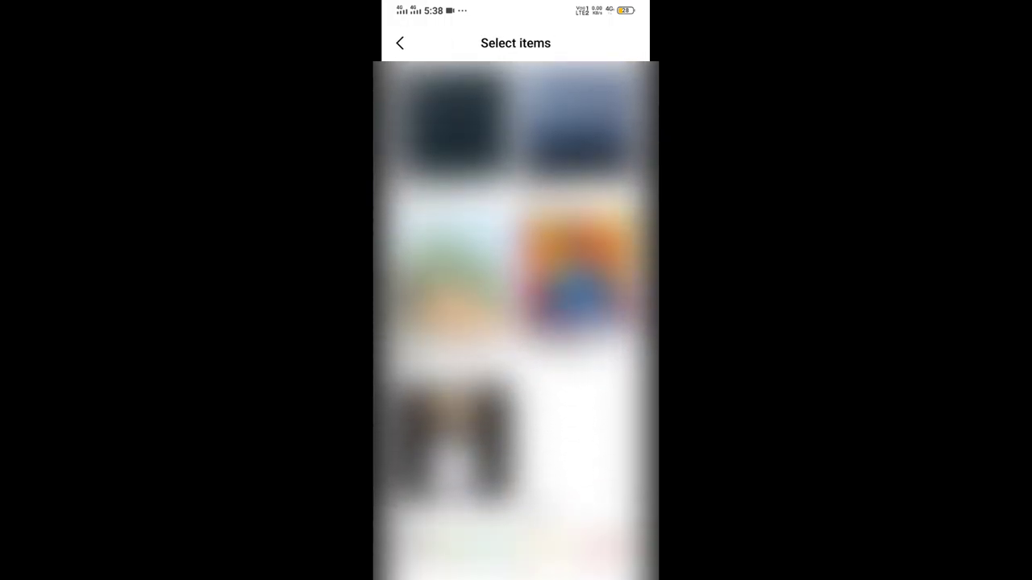
scroll(516, 322, down, 3)
scroll(516, 322, down, 1)
scroll(516, 322, down, 2)
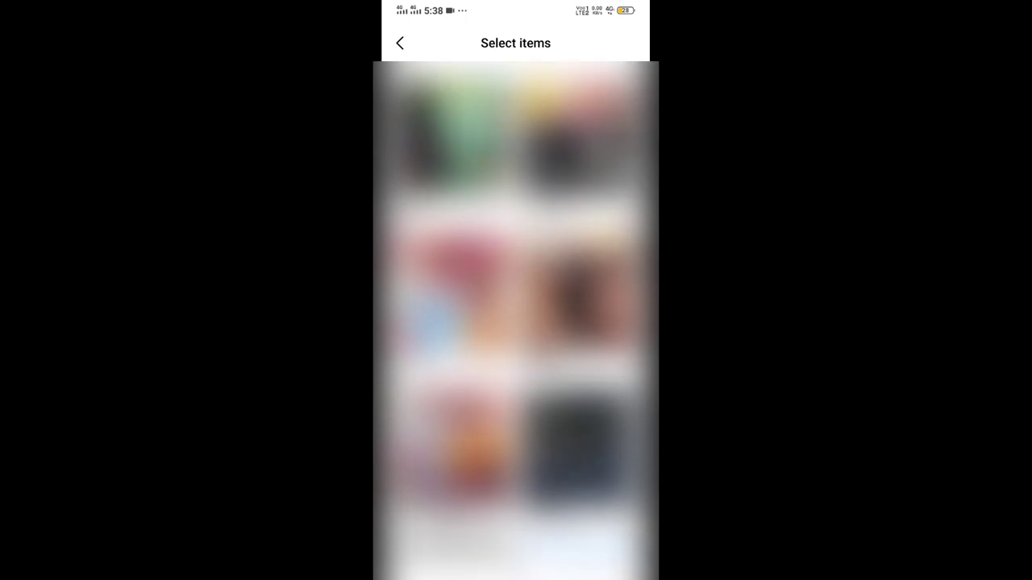
scroll(516, 322, down, 5)
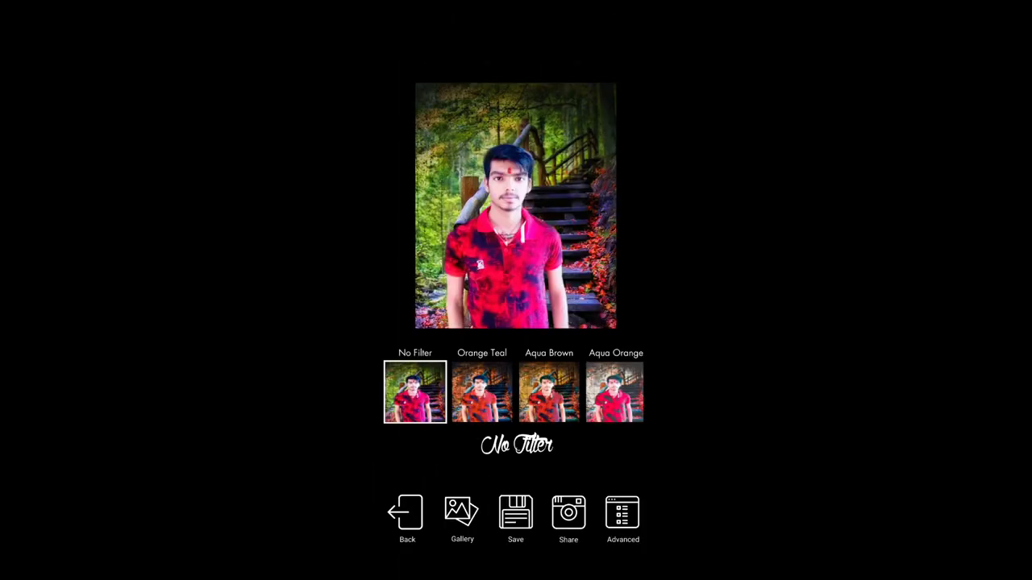
Apply the Orange Teal filter after briefly previewing Aqua Brown.
click(481, 392)
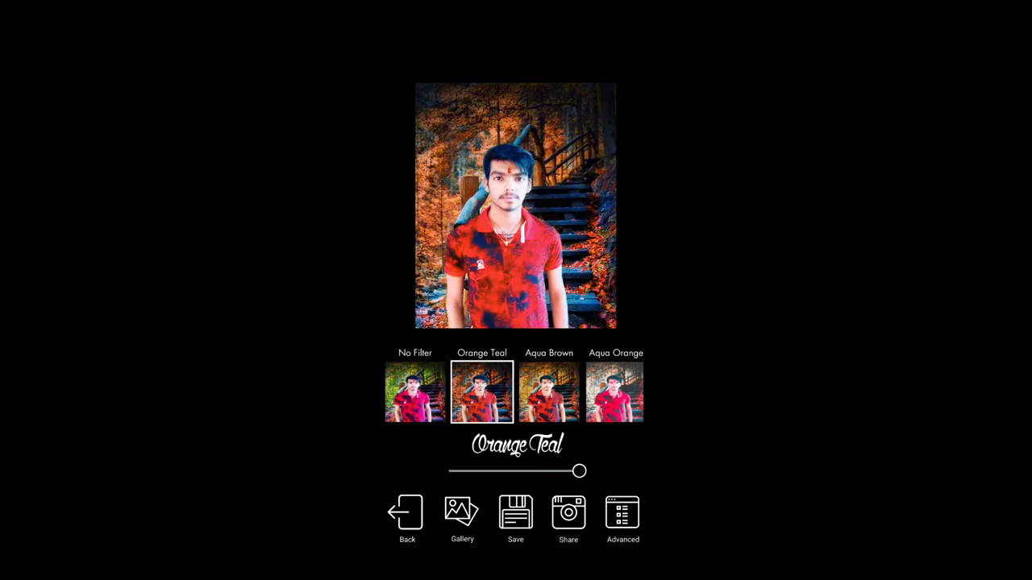
click(549, 391)
click(482, 391)
Test the Orange Teal intensity, return it to full strength, and check the Advanced adjustments.
mouse_move(579, 470)
mouse_down()
mouse_move(453, 471)
mouse_move(564, 470)
mouse_up()
drag(567, 511, 606, 524)
drag(583, 467, 617, 469)
click(623, 514)
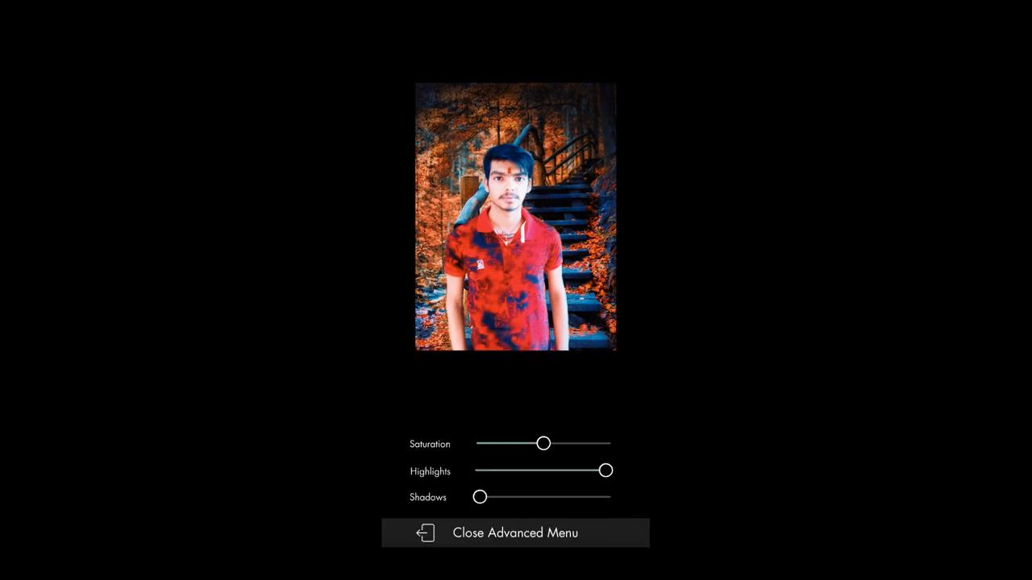
click(515, 533)
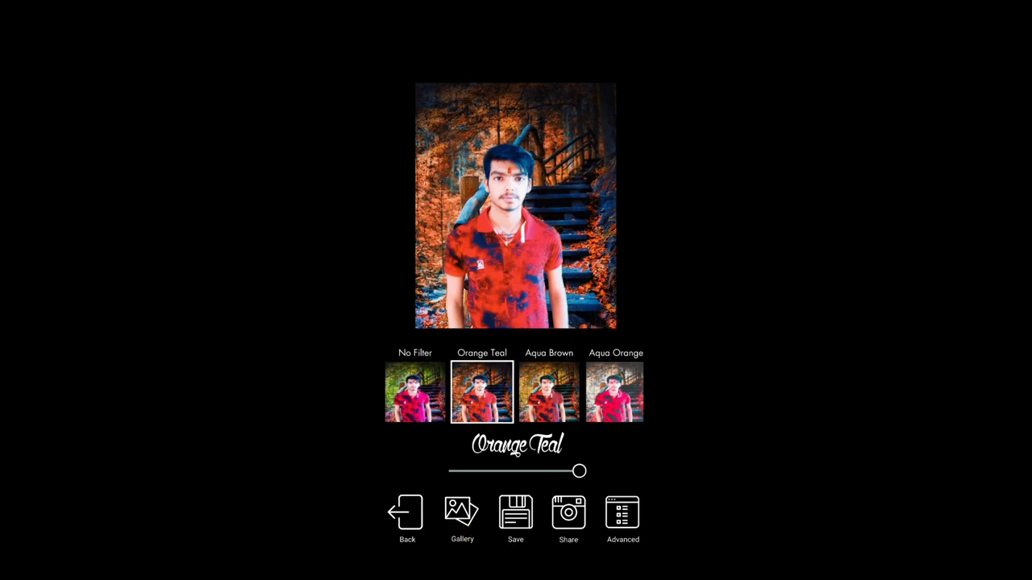
Preview Aqua Brown and Aqua Orange, then go back to Orange Teal.
click(549, 393)
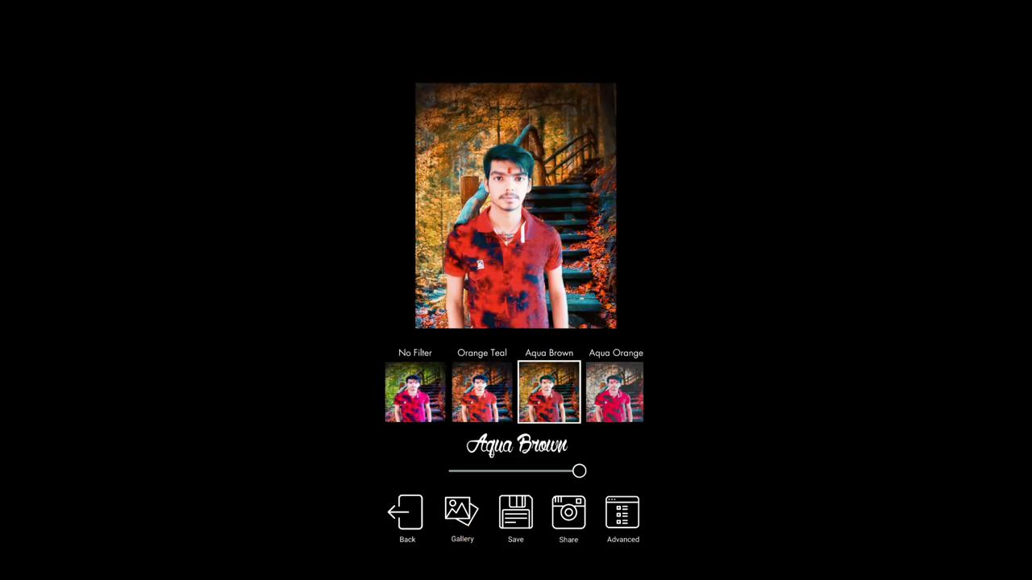
click(615, 392)
click(481, 393)
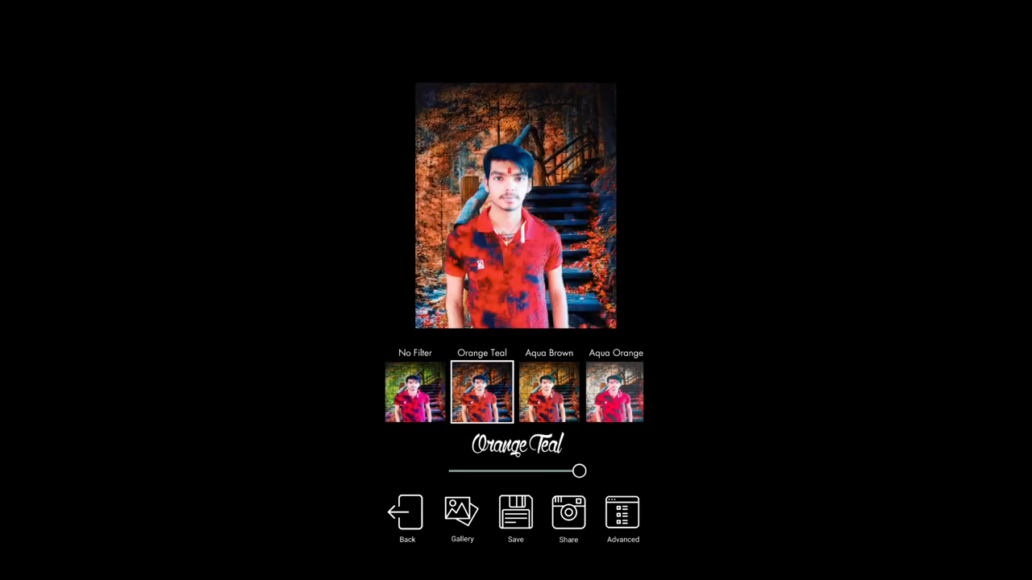
Browse the filter strip and save the Orange Teal portrait to the gallery.
scroll(514, 393, right, 5)
scroll(514, 392, right, 3)
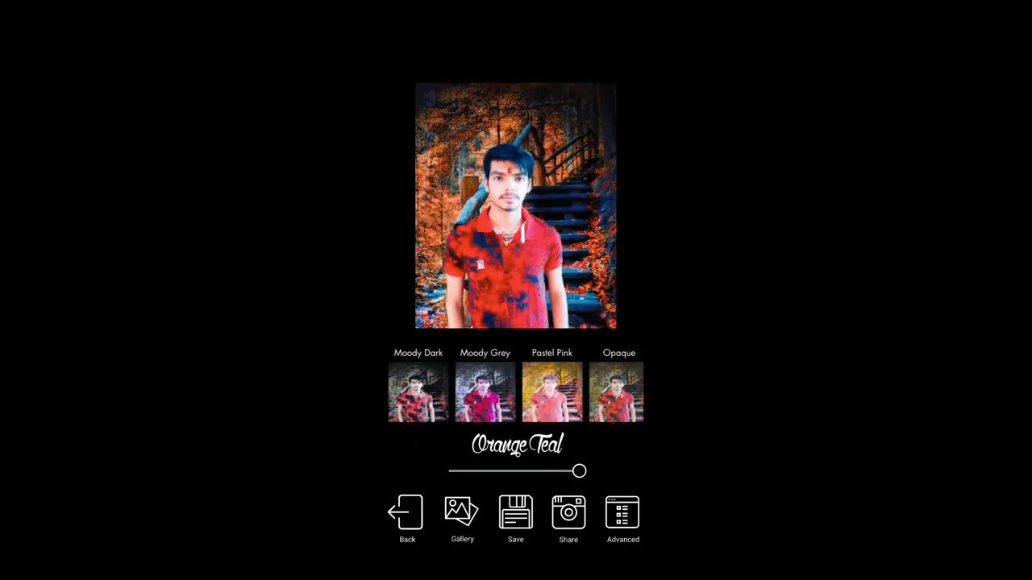
scroll(514, 393, right, 3)
scroll(513, 393, right, 2)
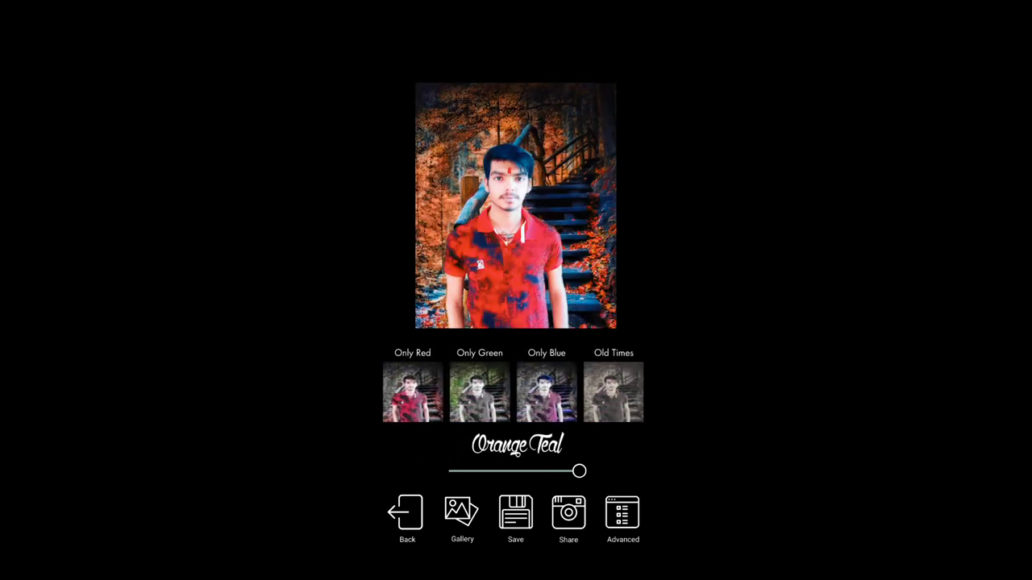
scroll(514, 392, left, 2)
scroll(513, 393, left, 5)
scroll(514, 392, left, 5)
scroll(514, 392, left, 3)
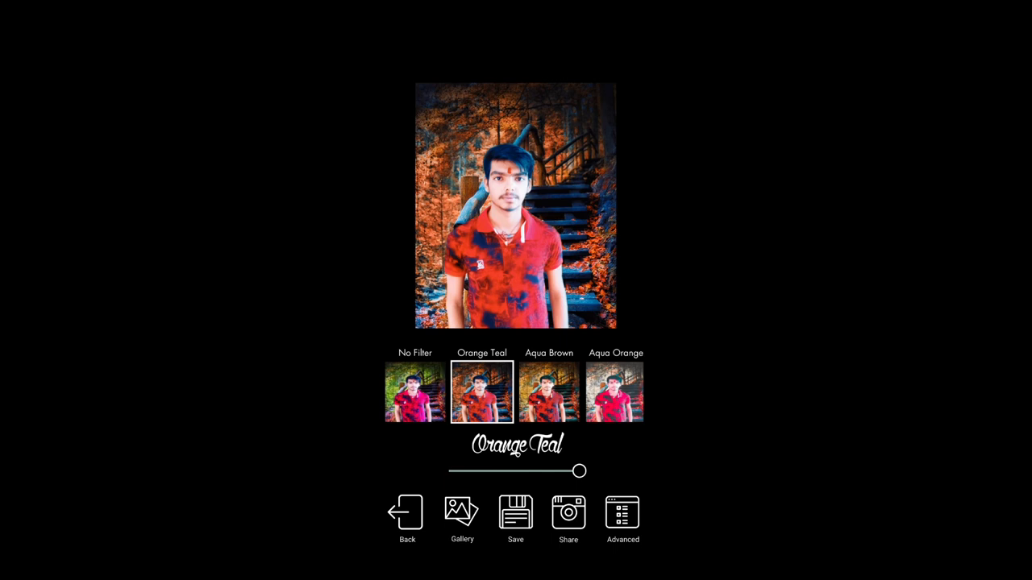
click(515, 513)
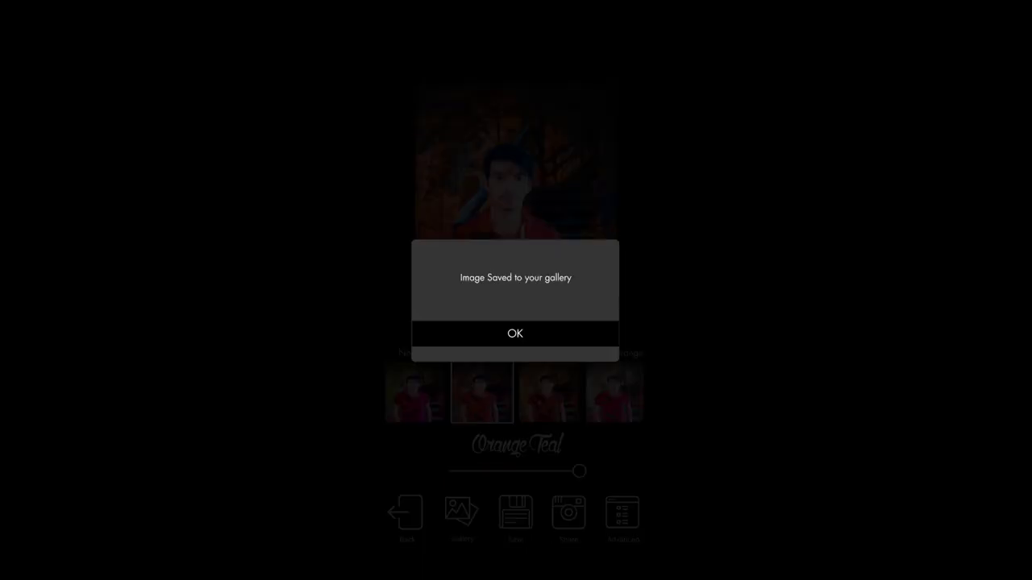
Dismiss the 'Image Saved to your gallery' dialog with OK.
click(525, 334)
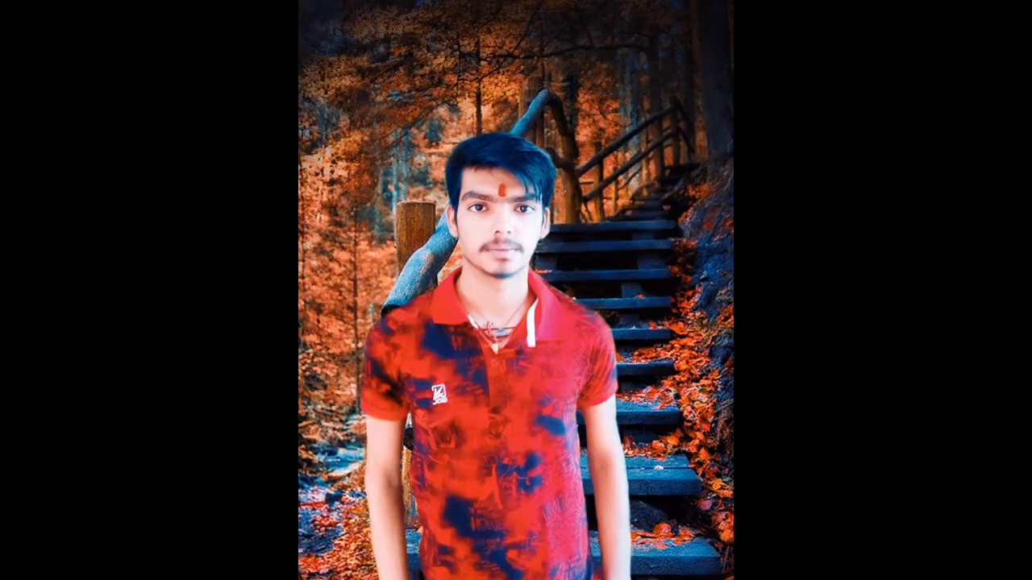